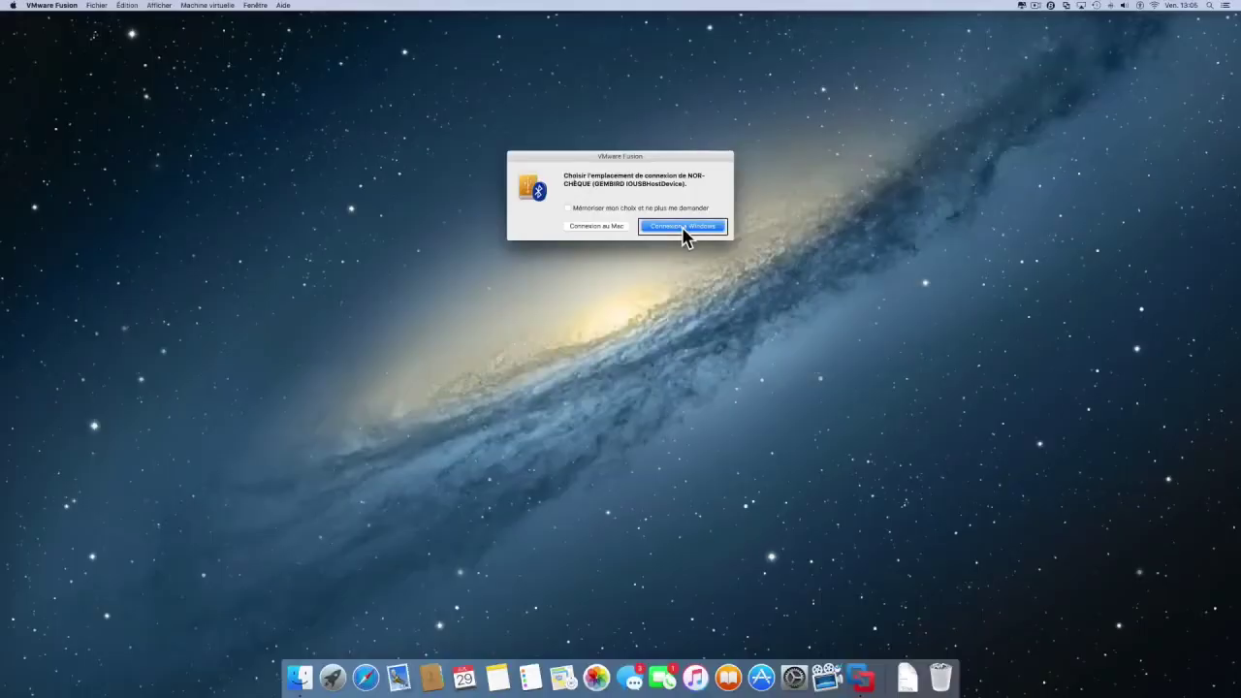
Step: Dismiss the VMware USB prompt and open File Explorer
click(683, 229)
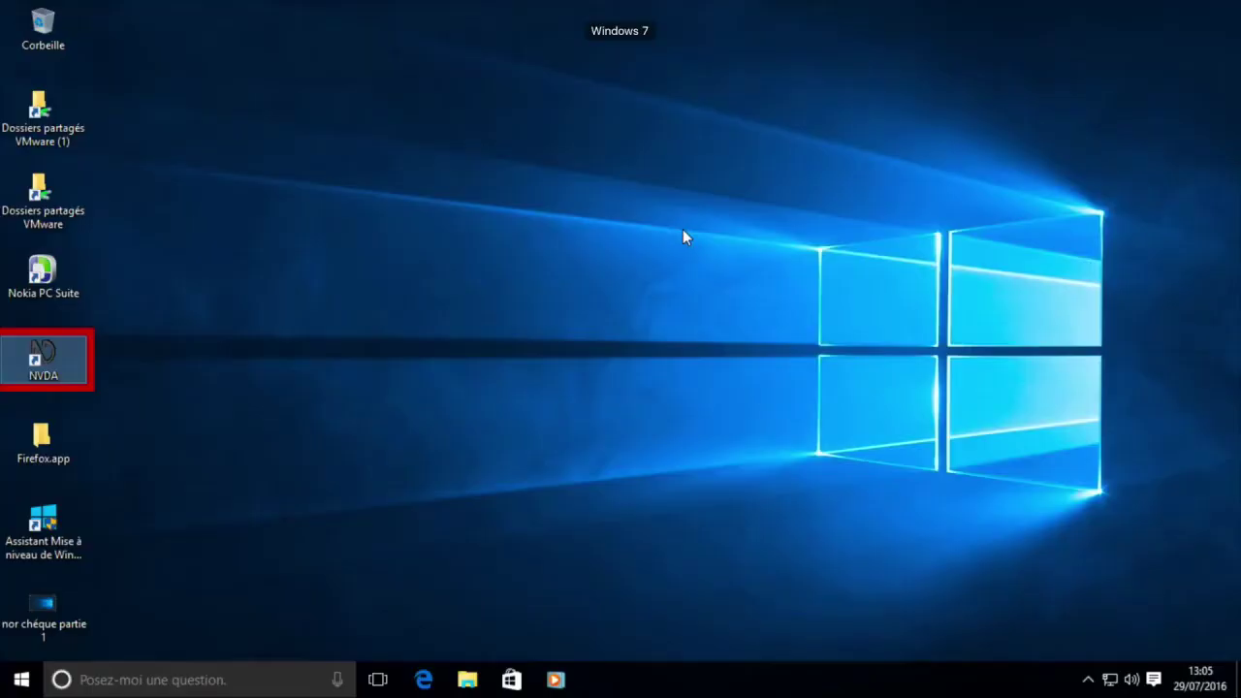
click(828, 349)
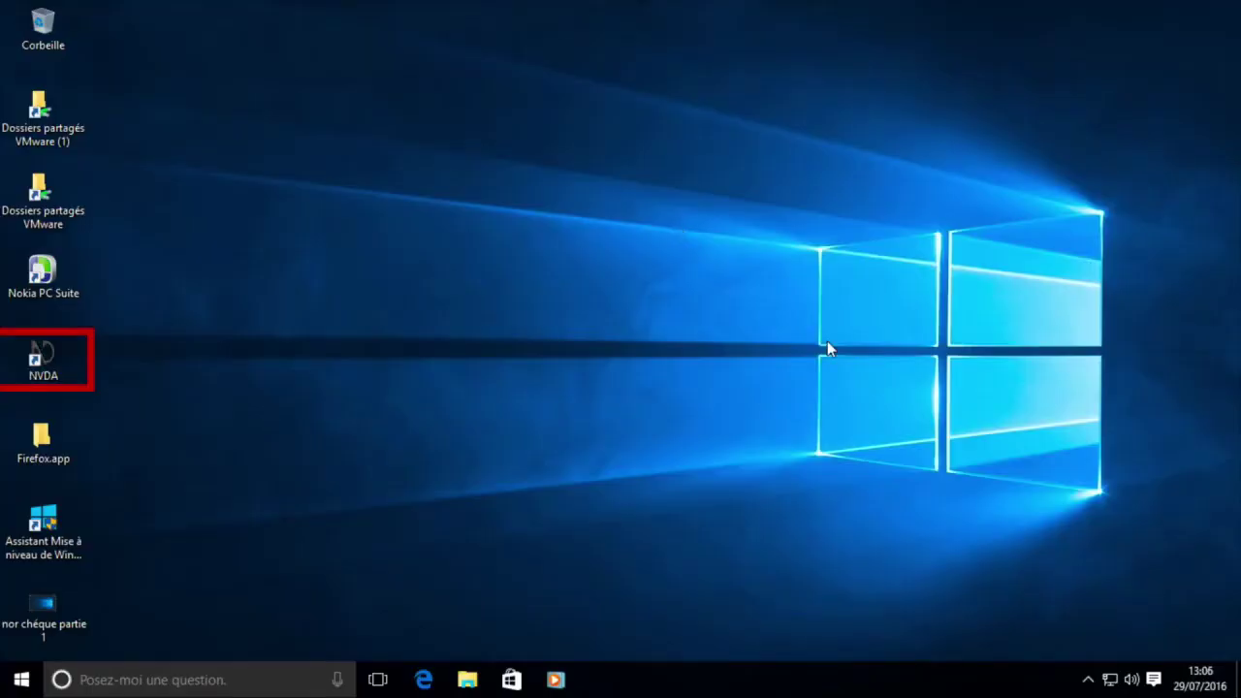
key(super+e)
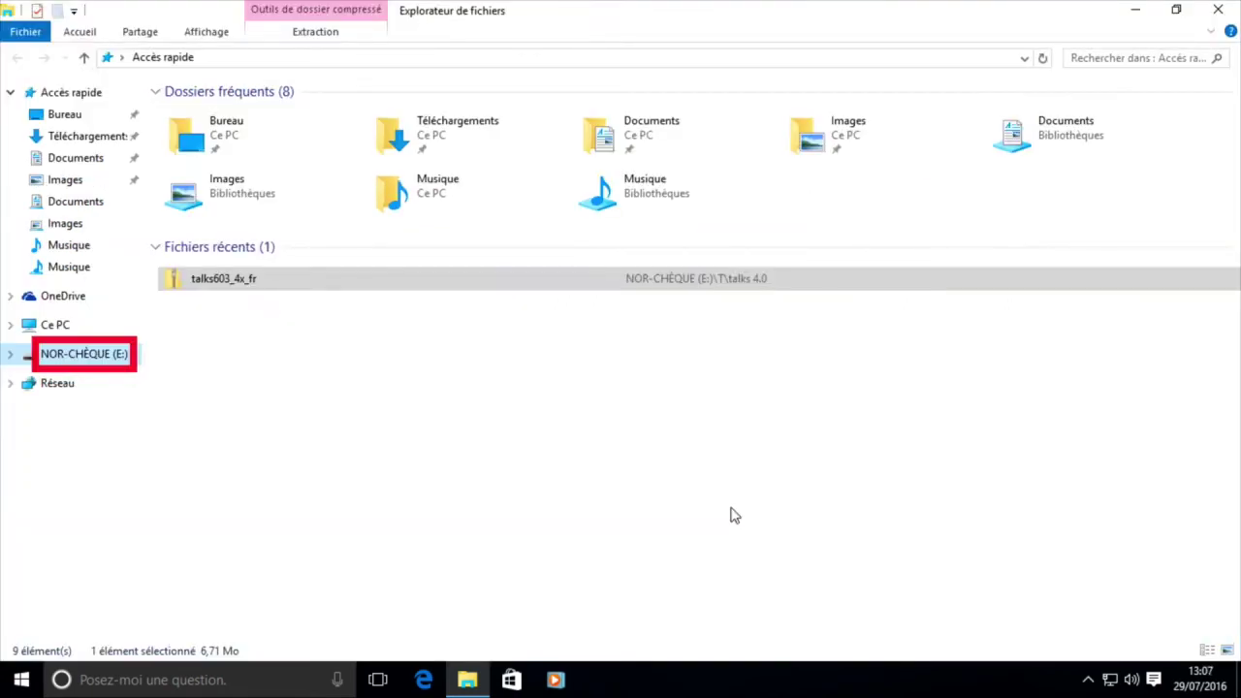
Step: Go to the NOR-CHÈQUE (E:) drive and select the NOR-CHÈQUE application
key(Up)
key(Right)
key(n)
key(Right)
key(n)
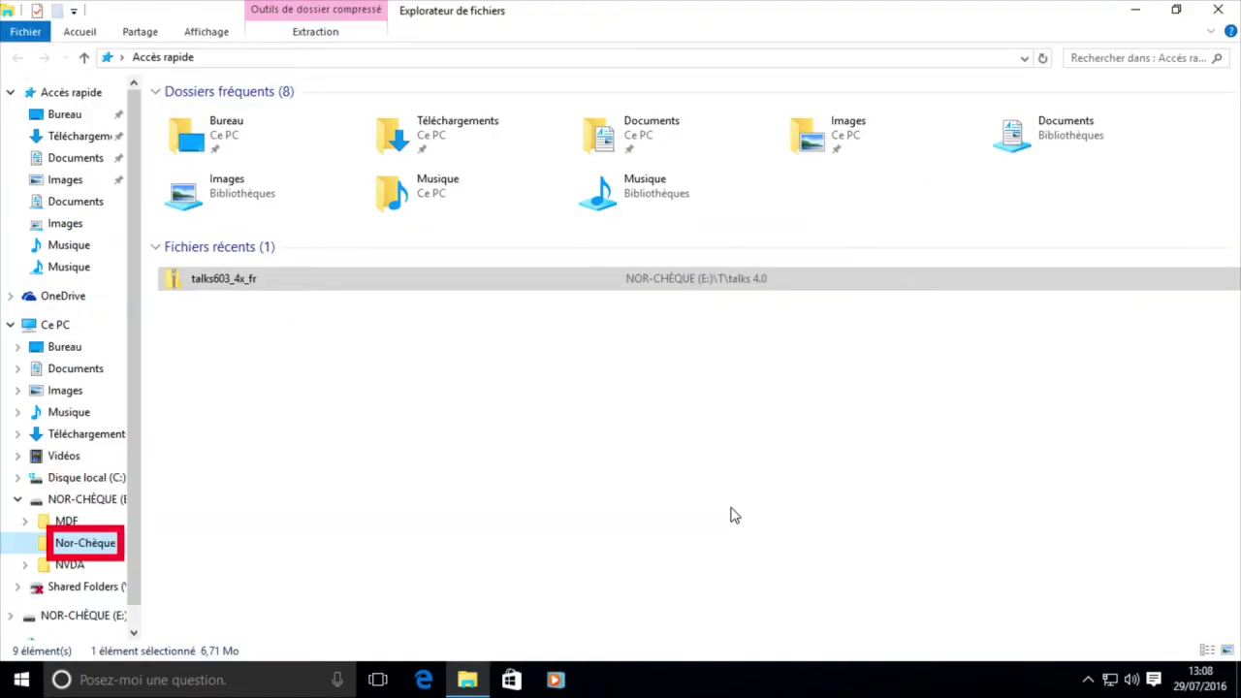
key(n)
key(n)
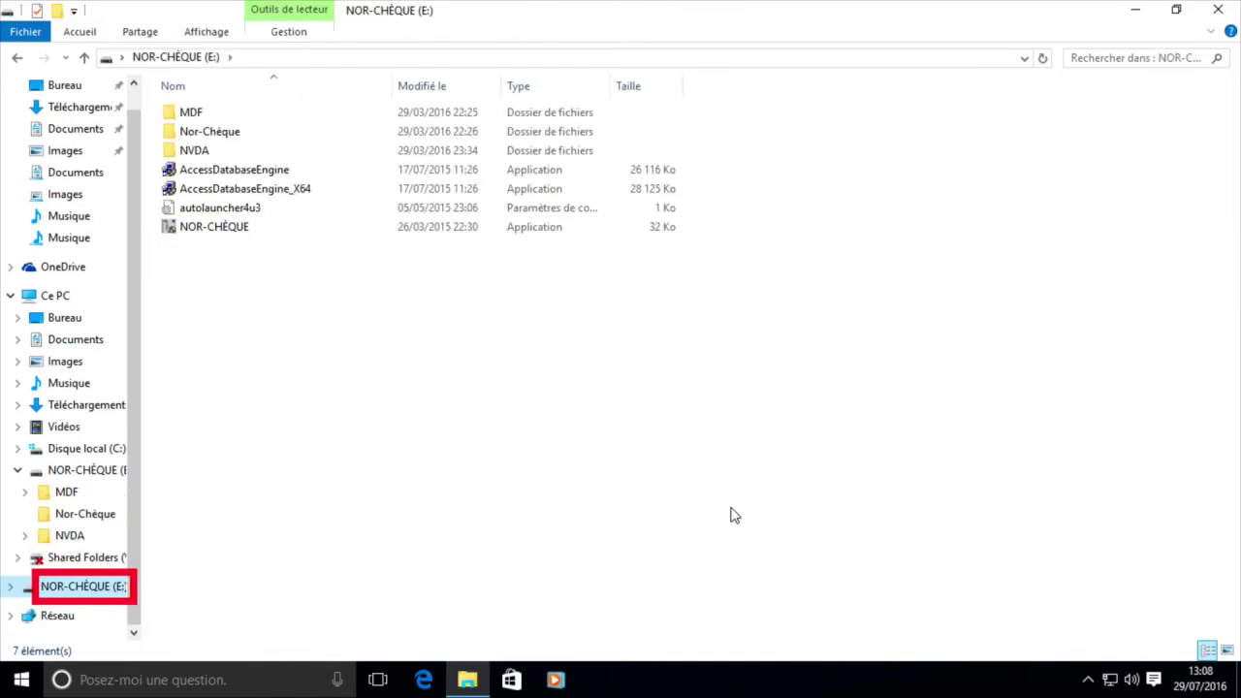
key(Tab)
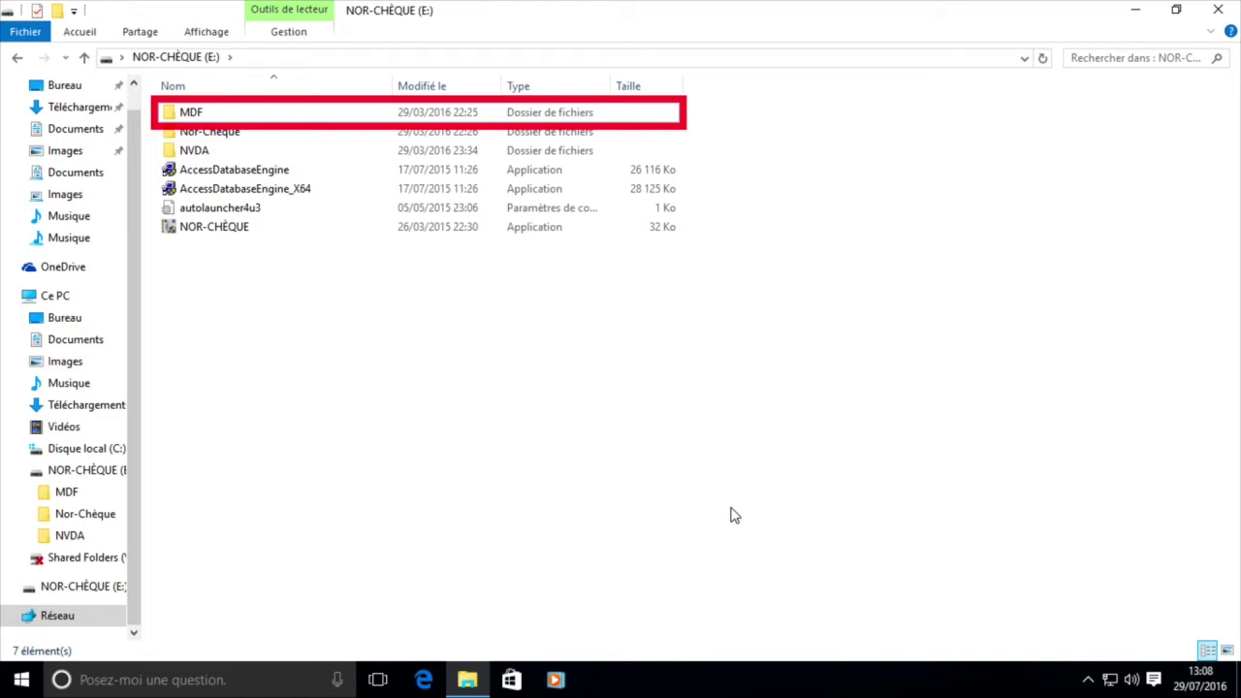
key(End)
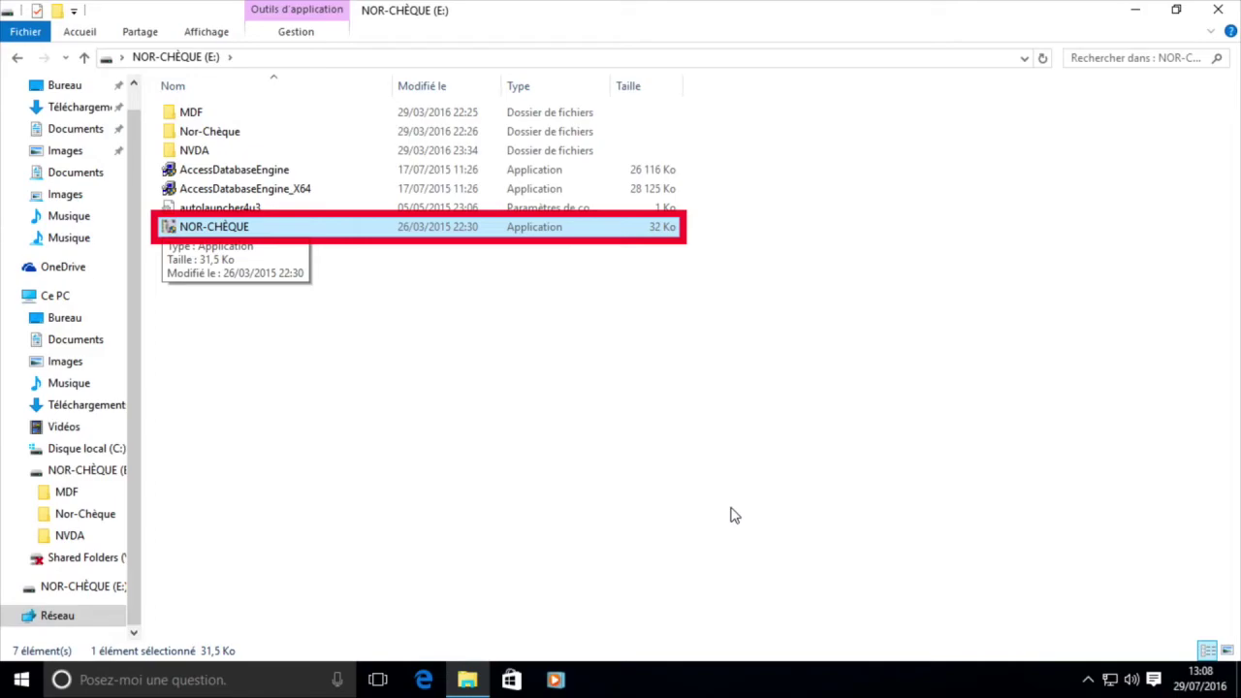
Step: Launch the NOR-CHÈQUE application and allow it through User Account Control
key(Return)
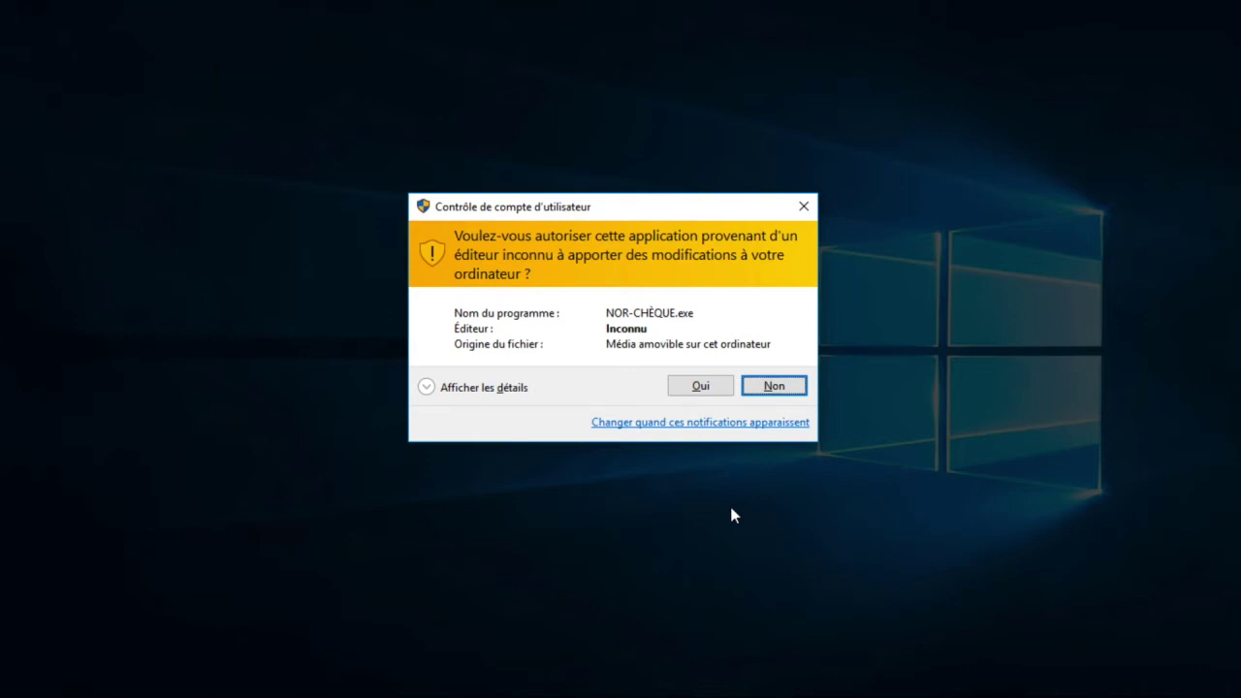
key(alt+o)
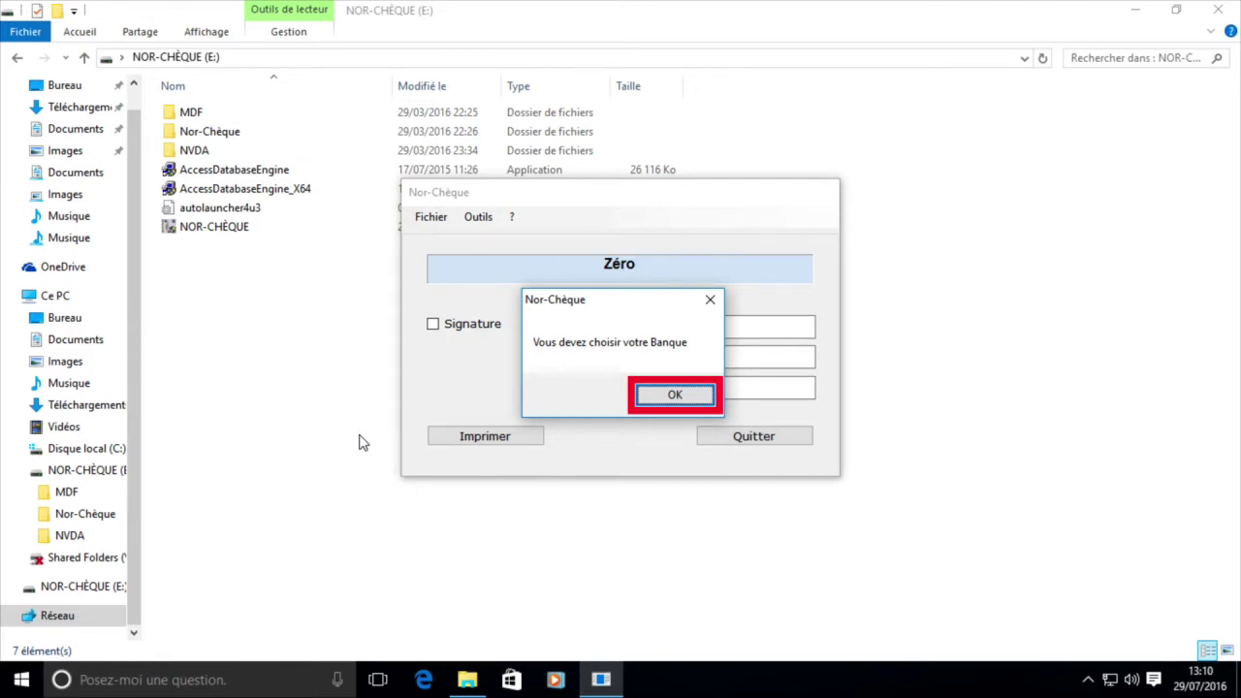
Step: Acknowledge the bank warning and browse the bank list from La Banque Postale to ING DIRECT
key(Return)
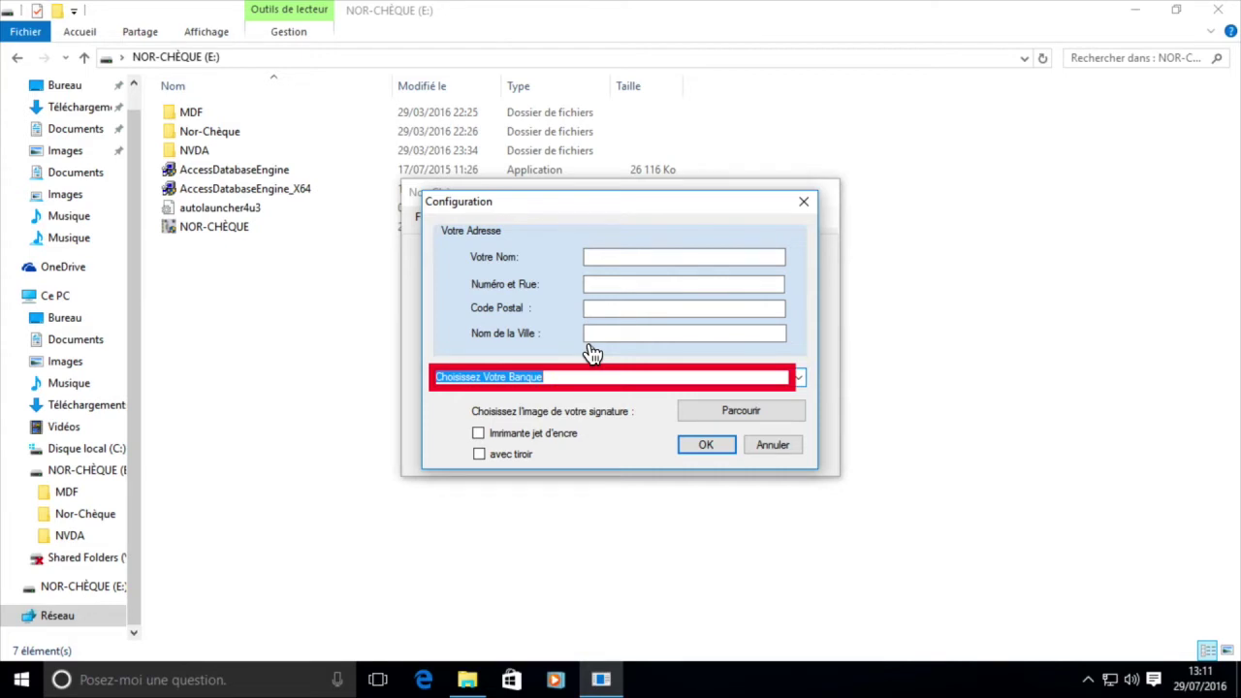
click(589, 347)
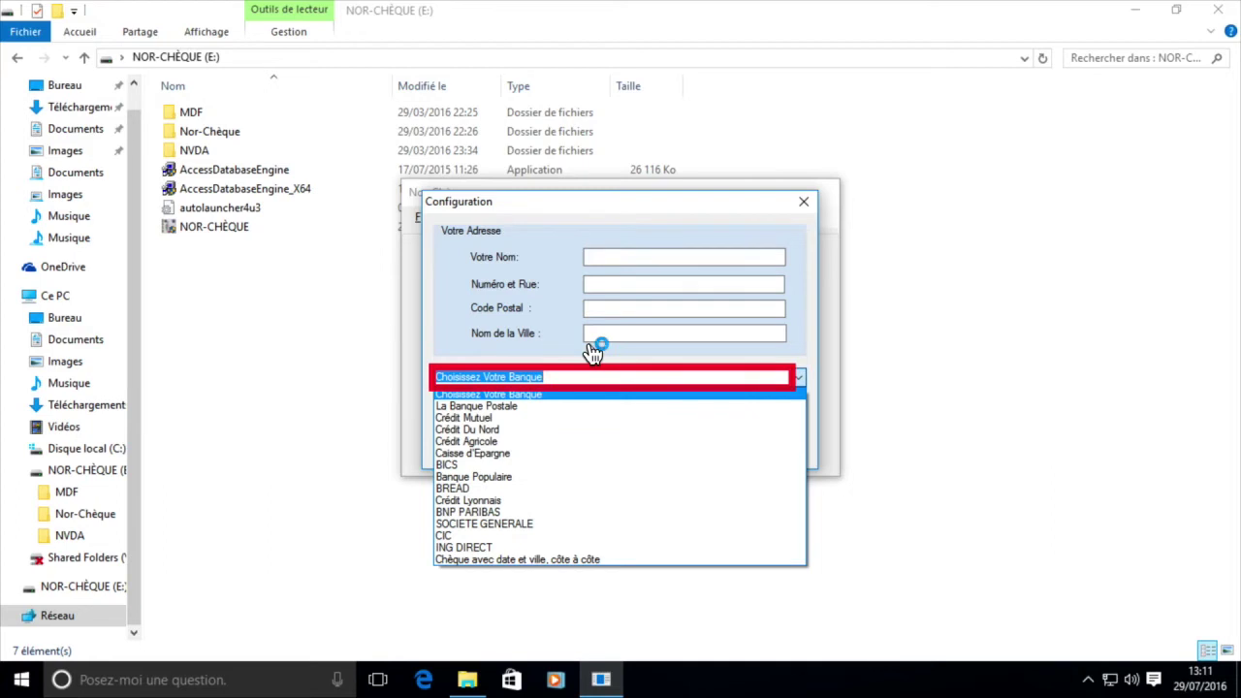
key(Down)
key(Down)
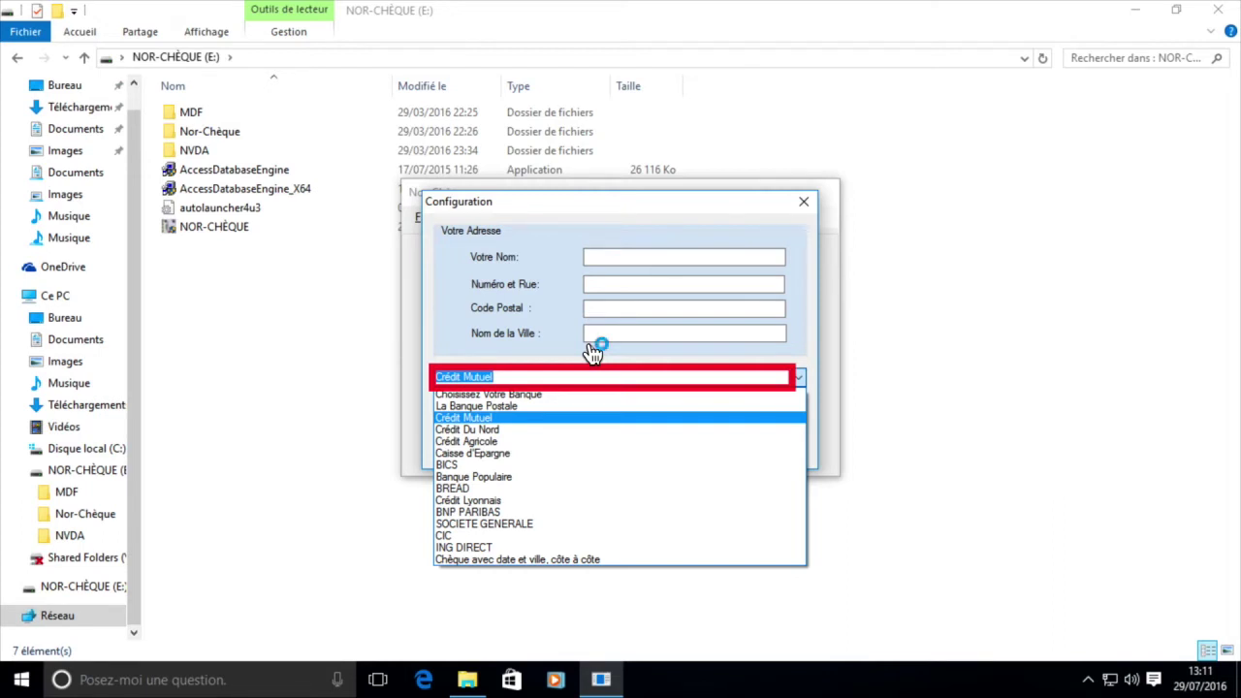
key(Down)
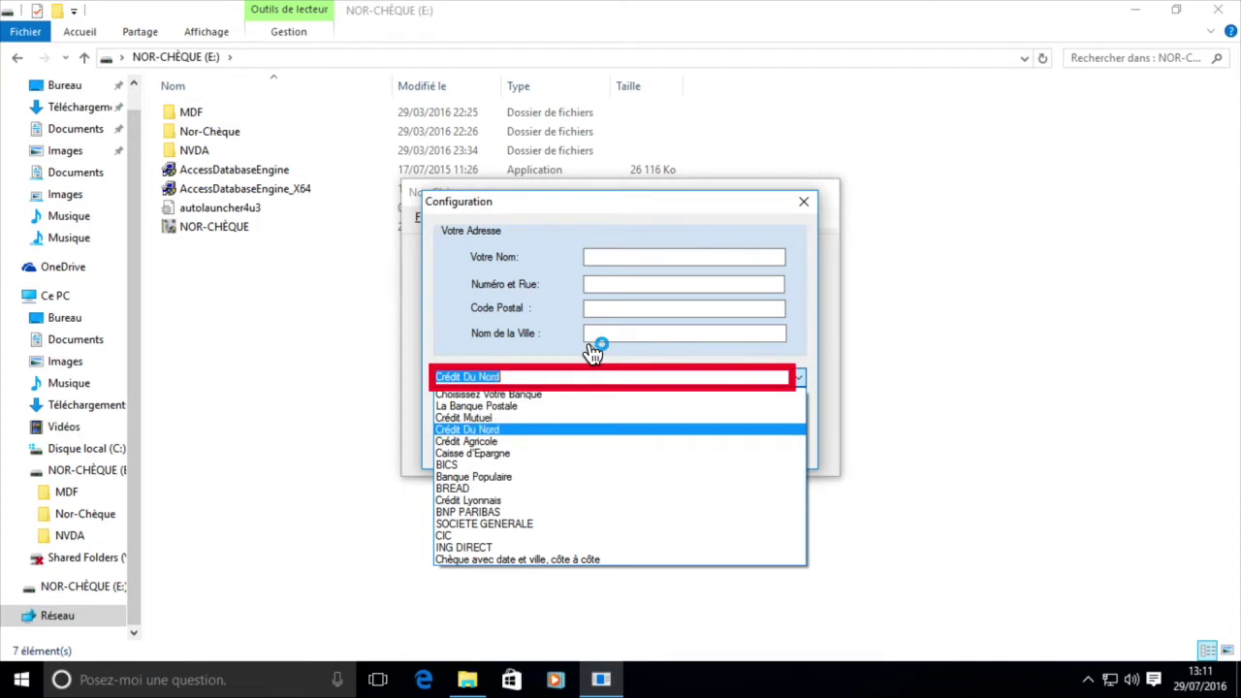
key(Down)
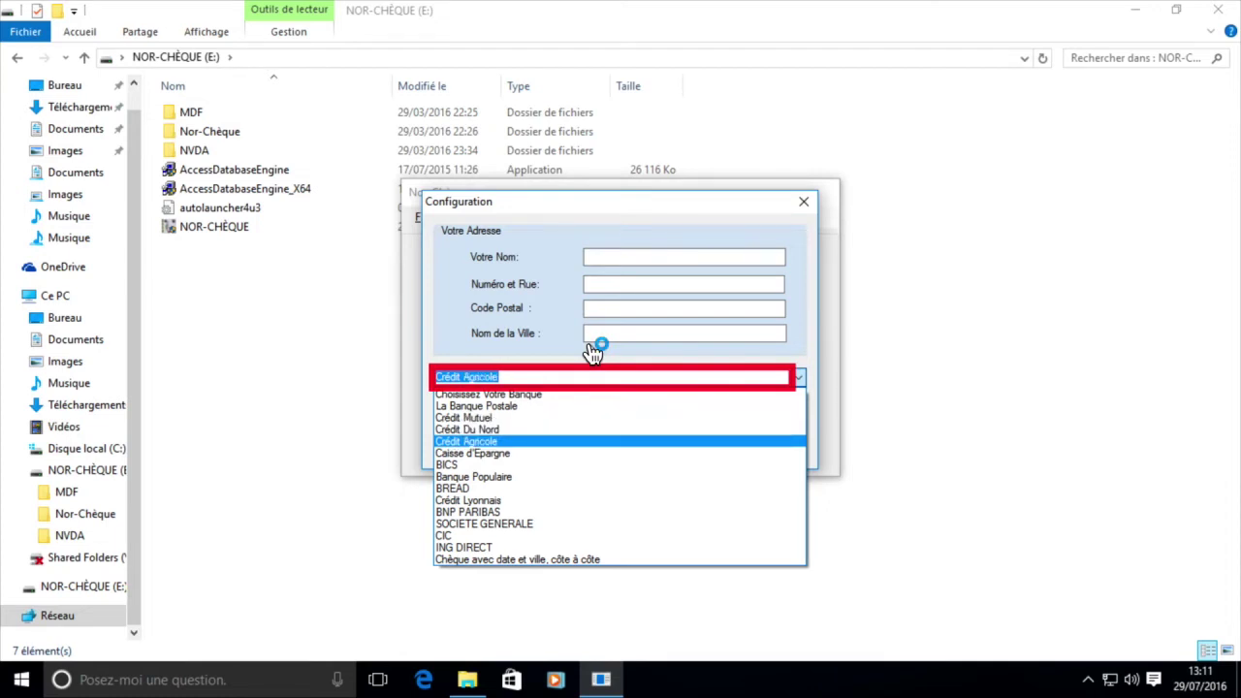
key(Down)
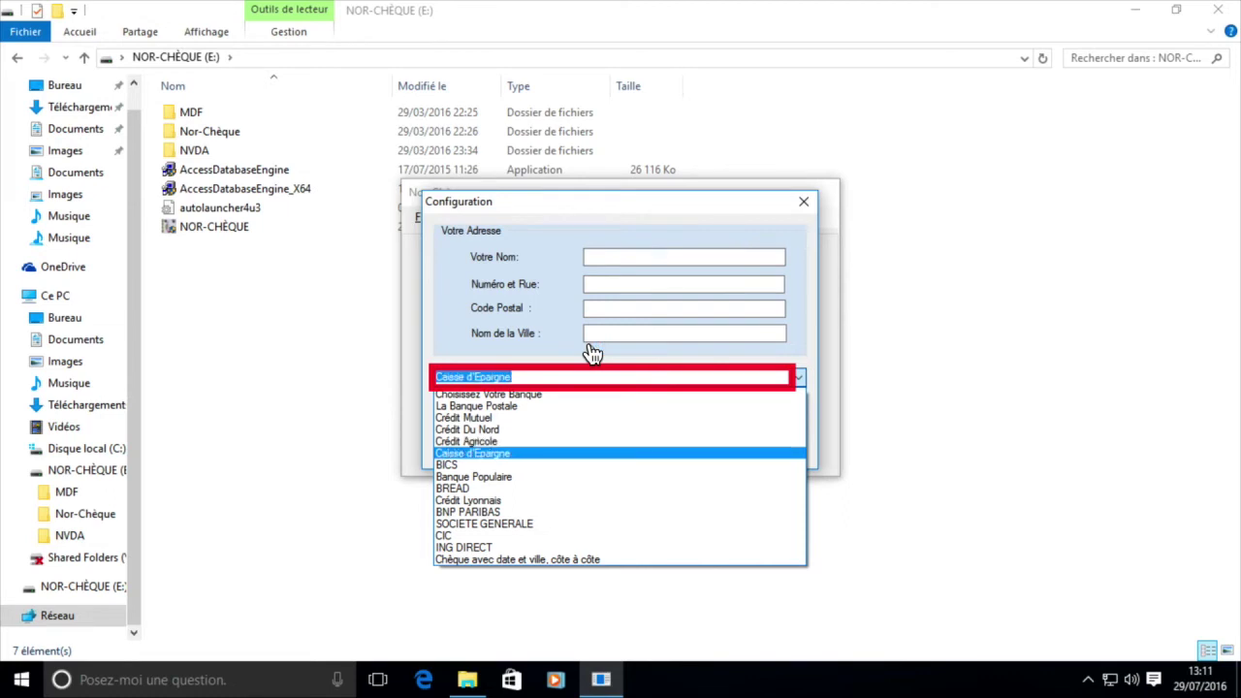
key(Down)
key(Down)
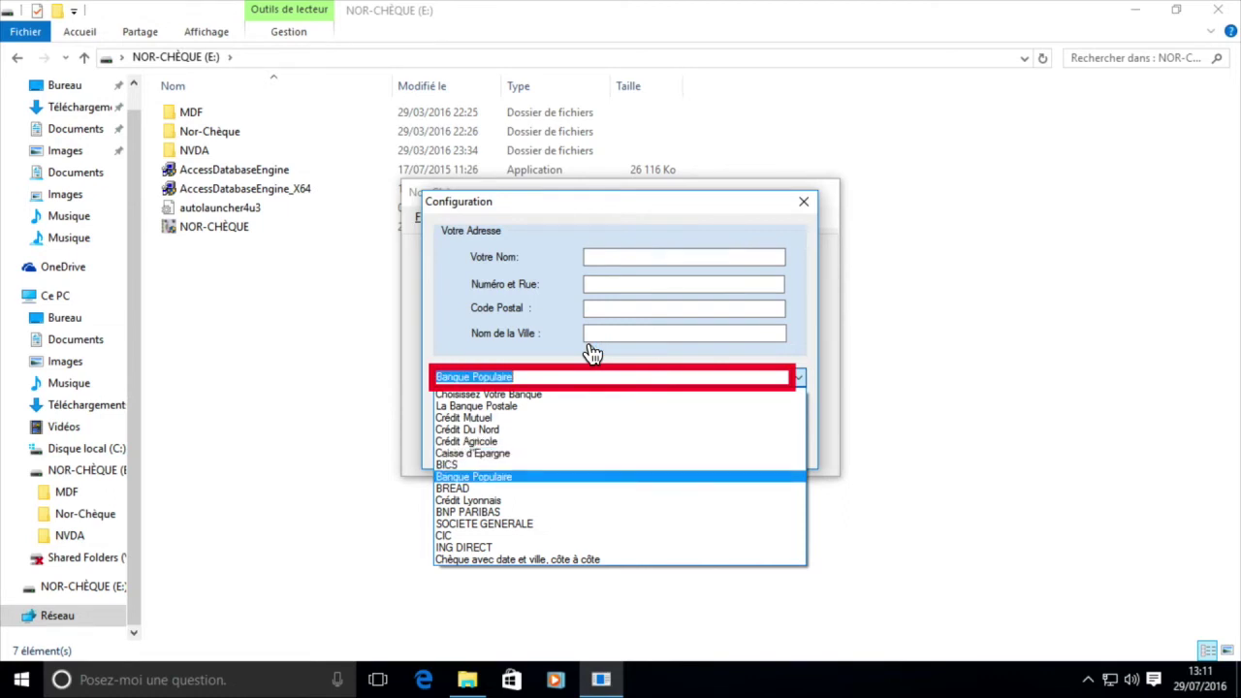
key(Down)
key(Down)
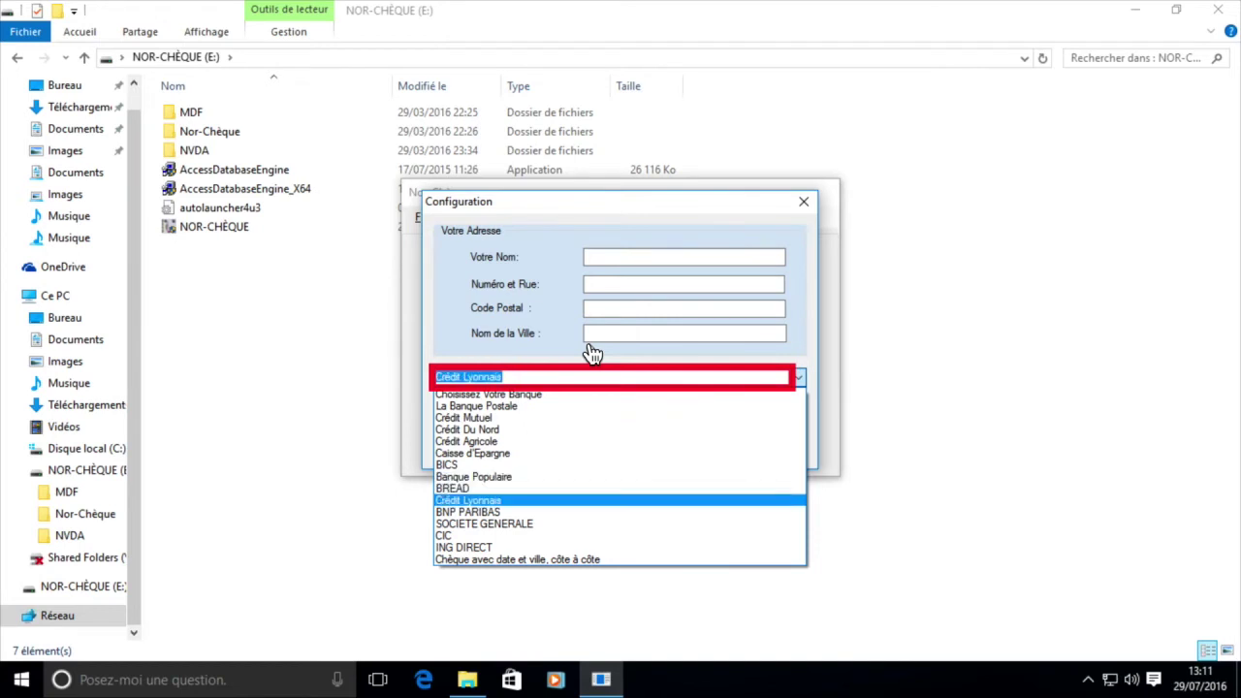
key(Down)
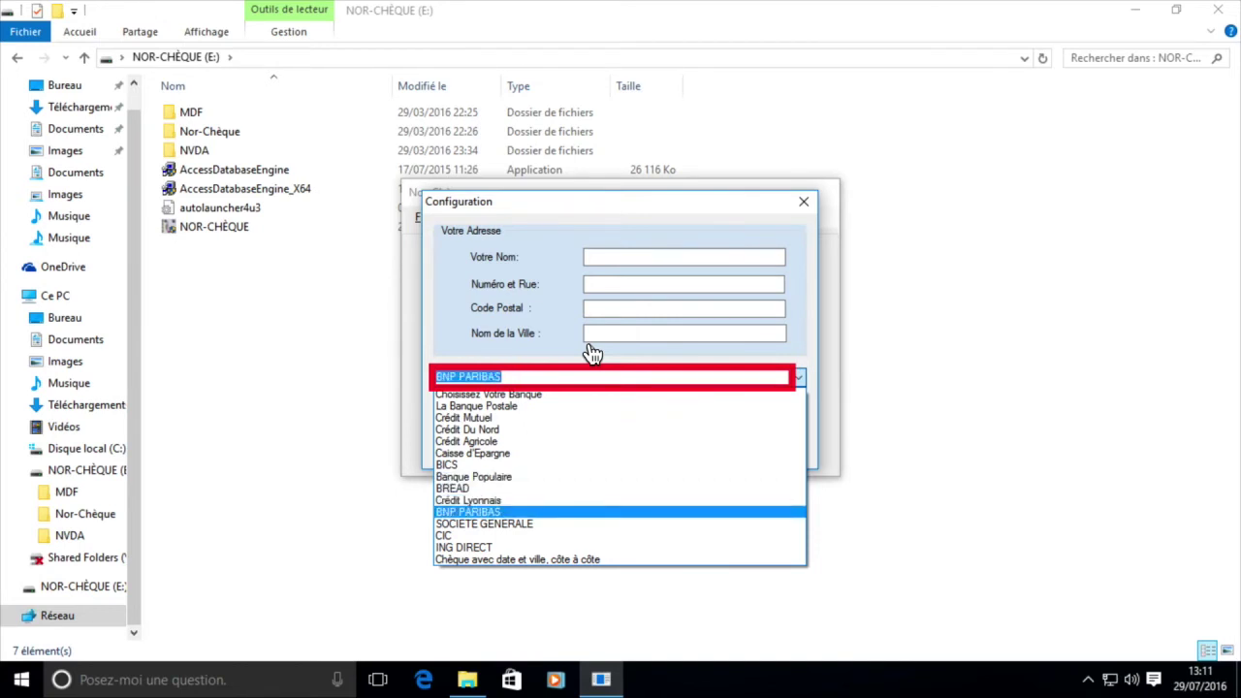
key(Down)
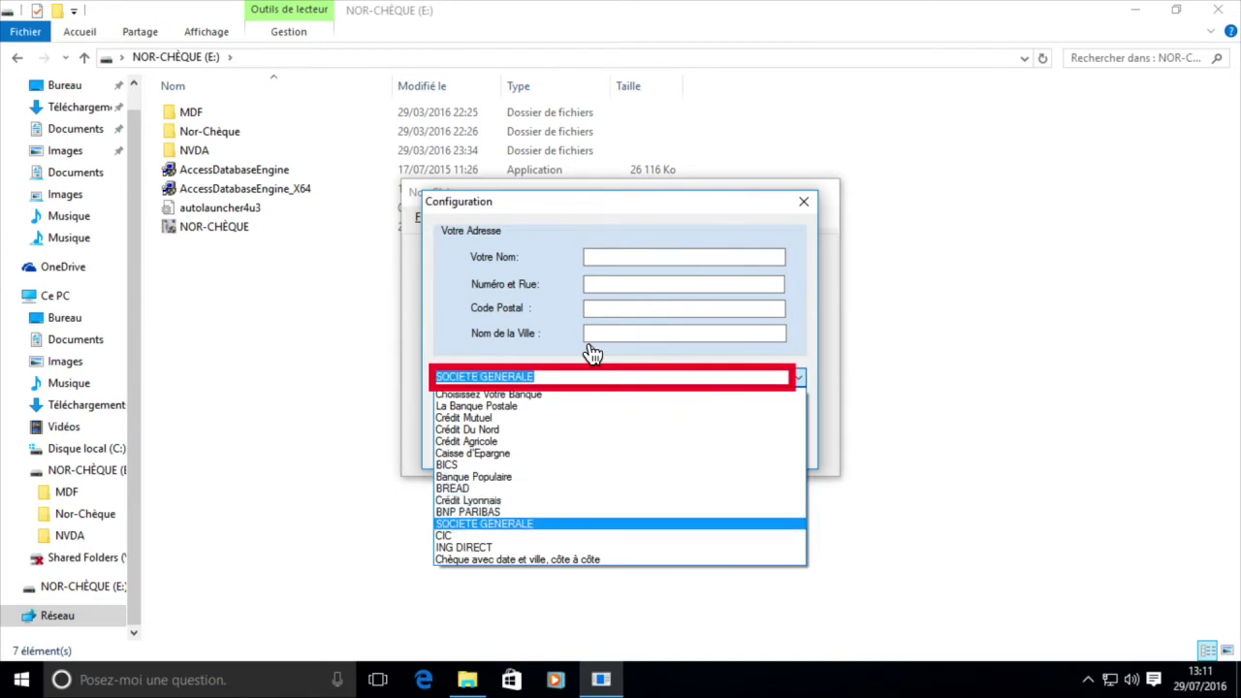
key(Down)
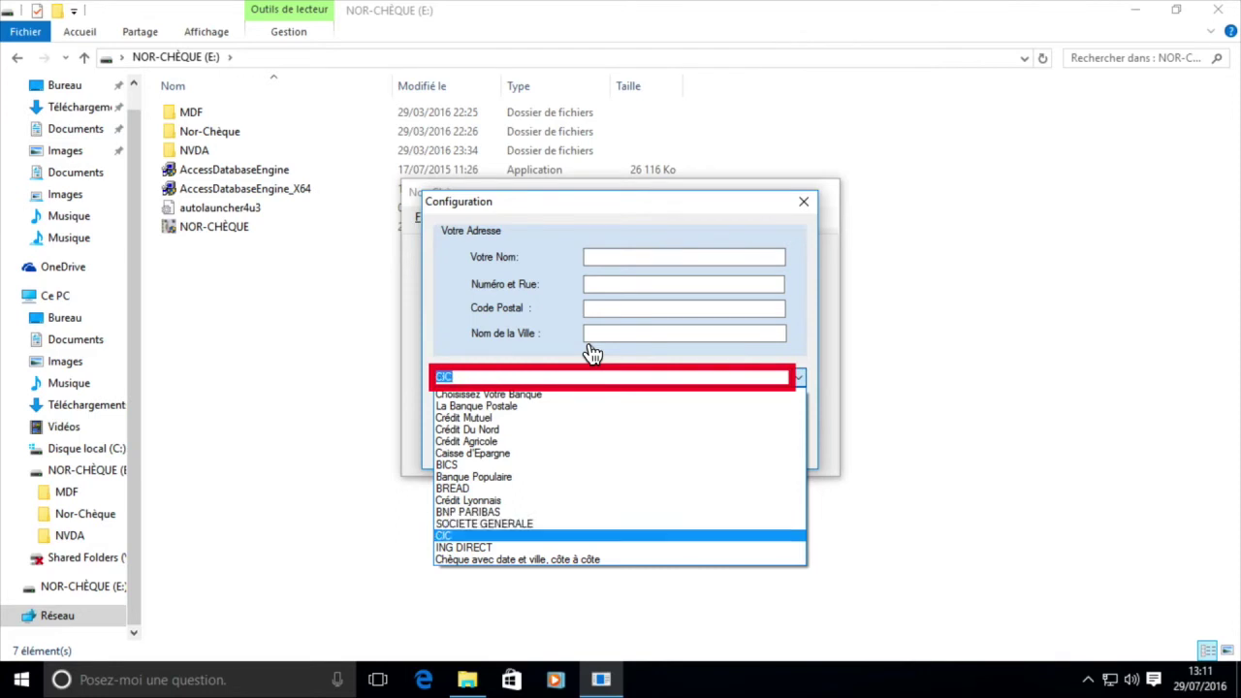
key(Down)
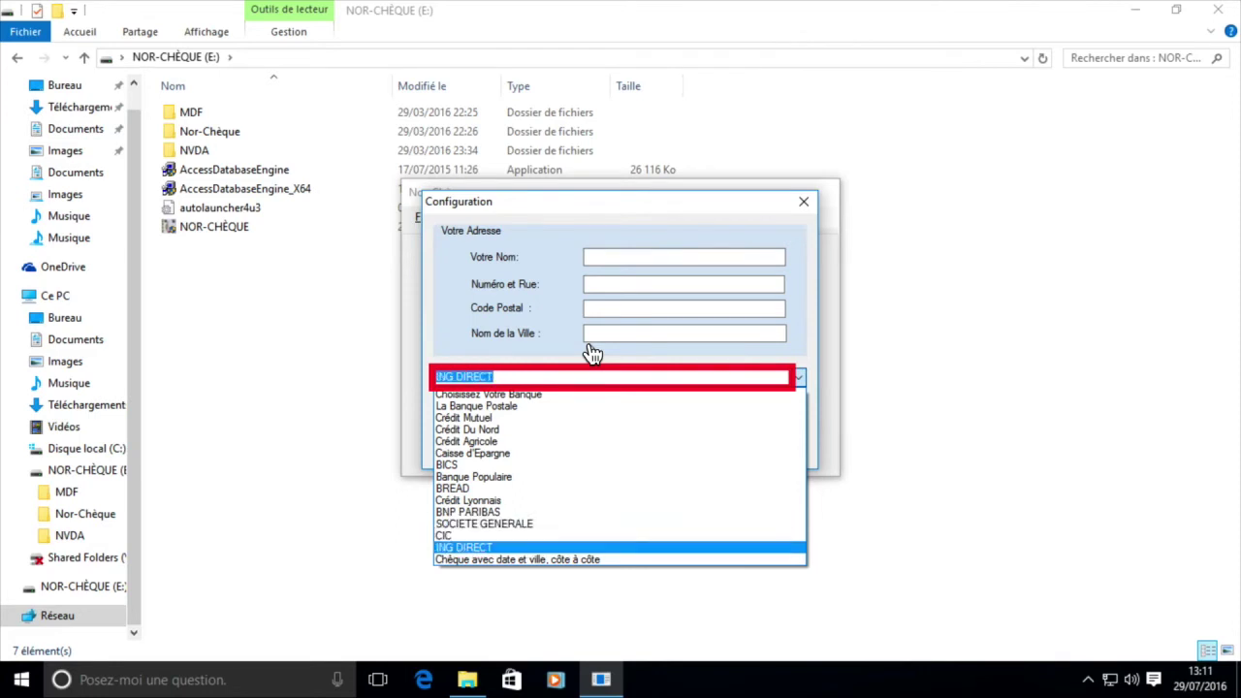
key(Down)
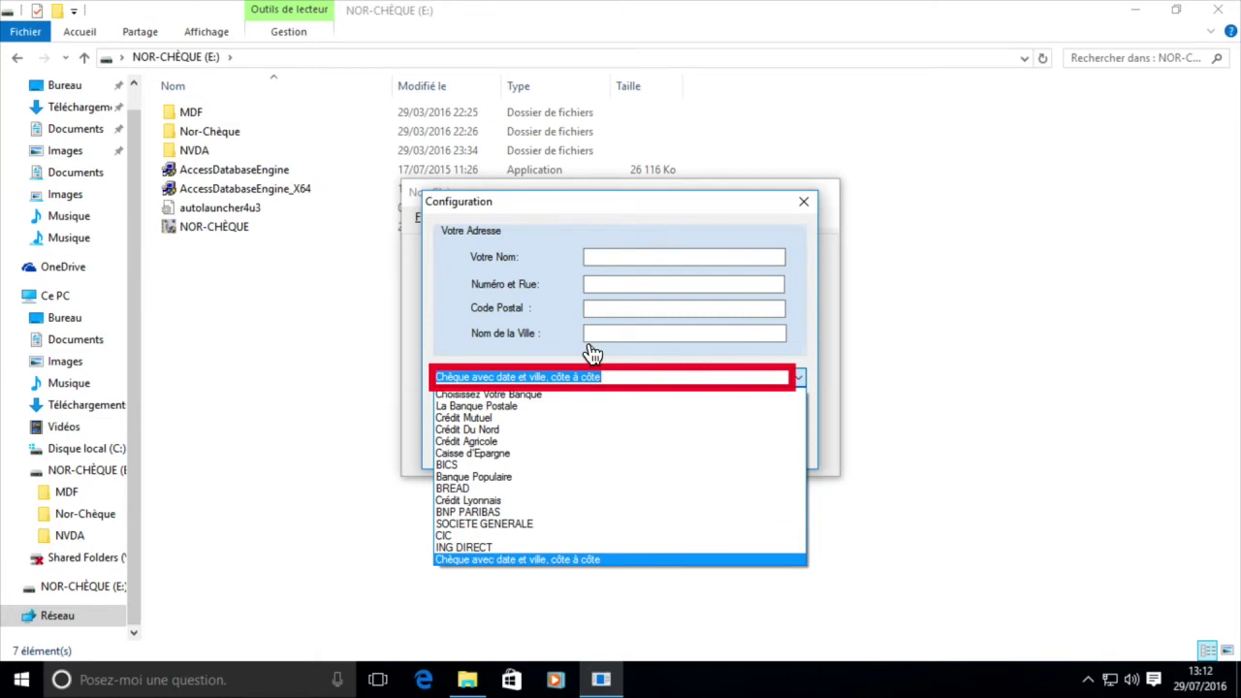
Step: Choose La Banque Postale as the bank and confirm it
key(Home)
key(Down)
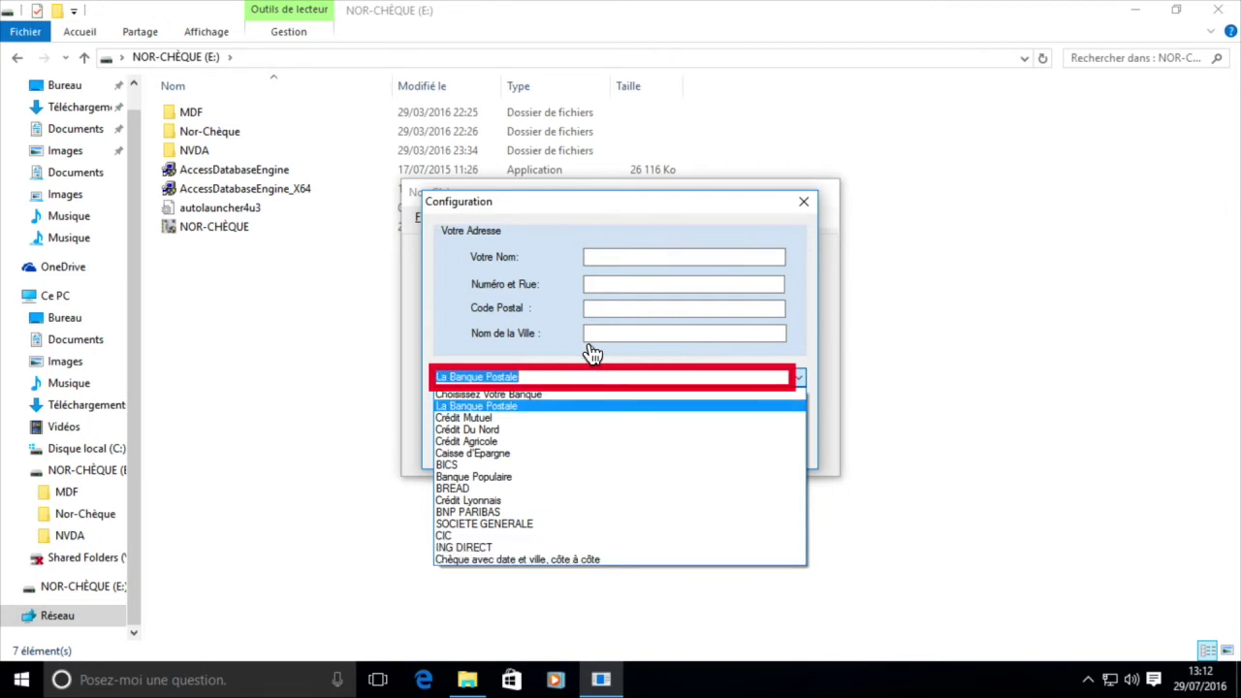
key(Return)
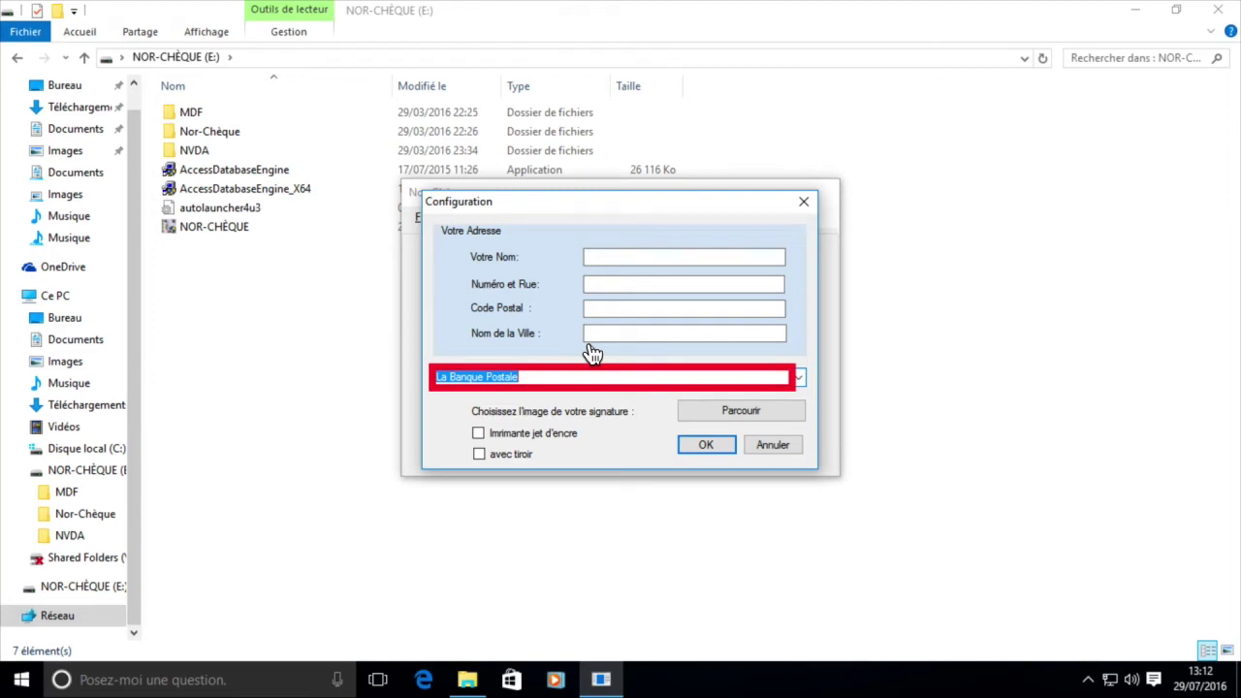
key(Tab)
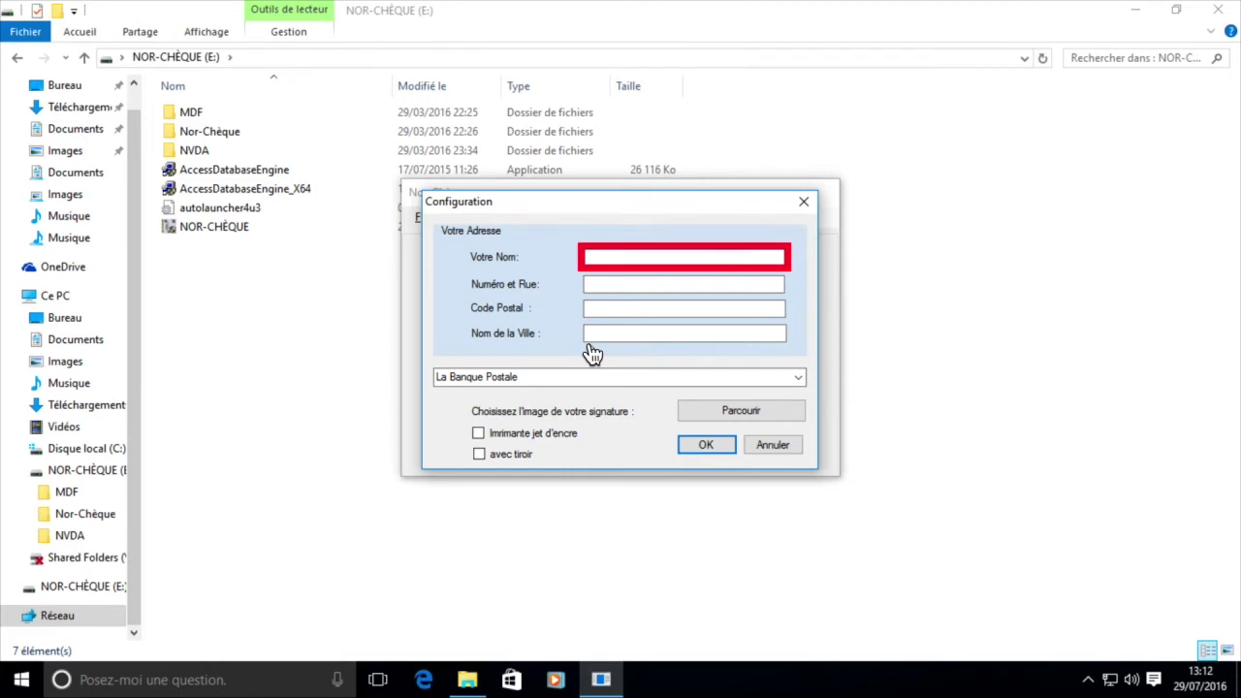
Step: Enter the user's name, street number, postal code and town in the address fields
key(Tab)
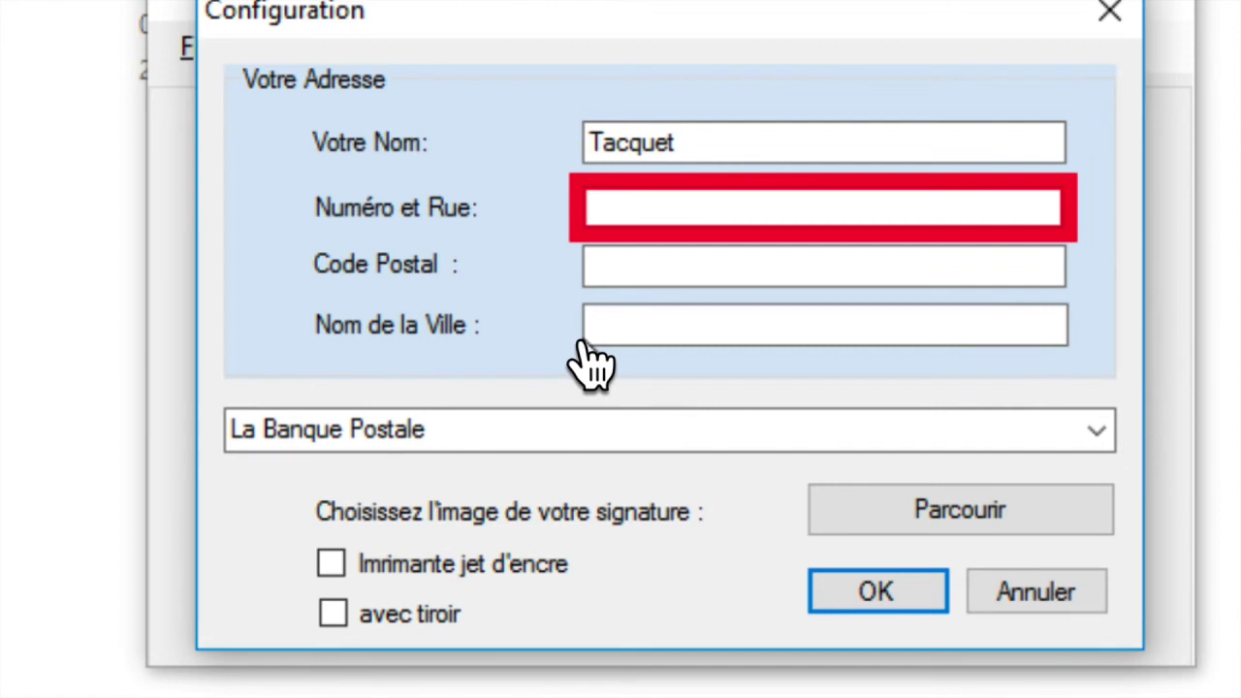
key(Tab)
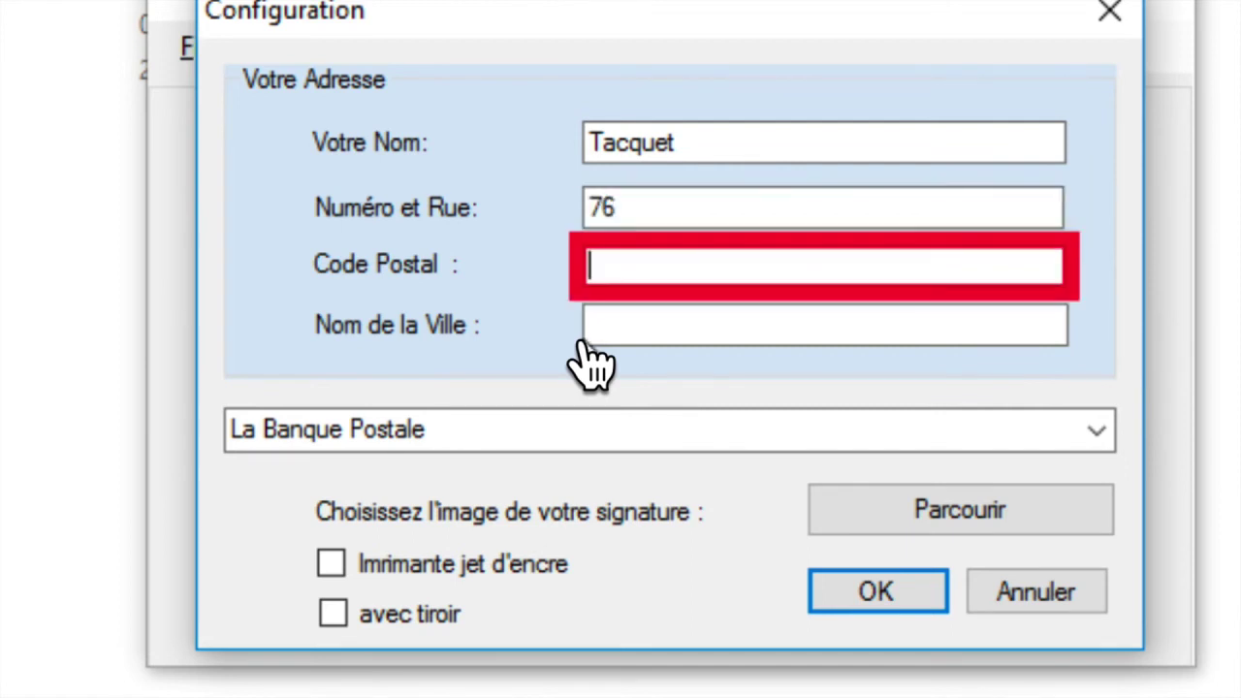
key(Tab)
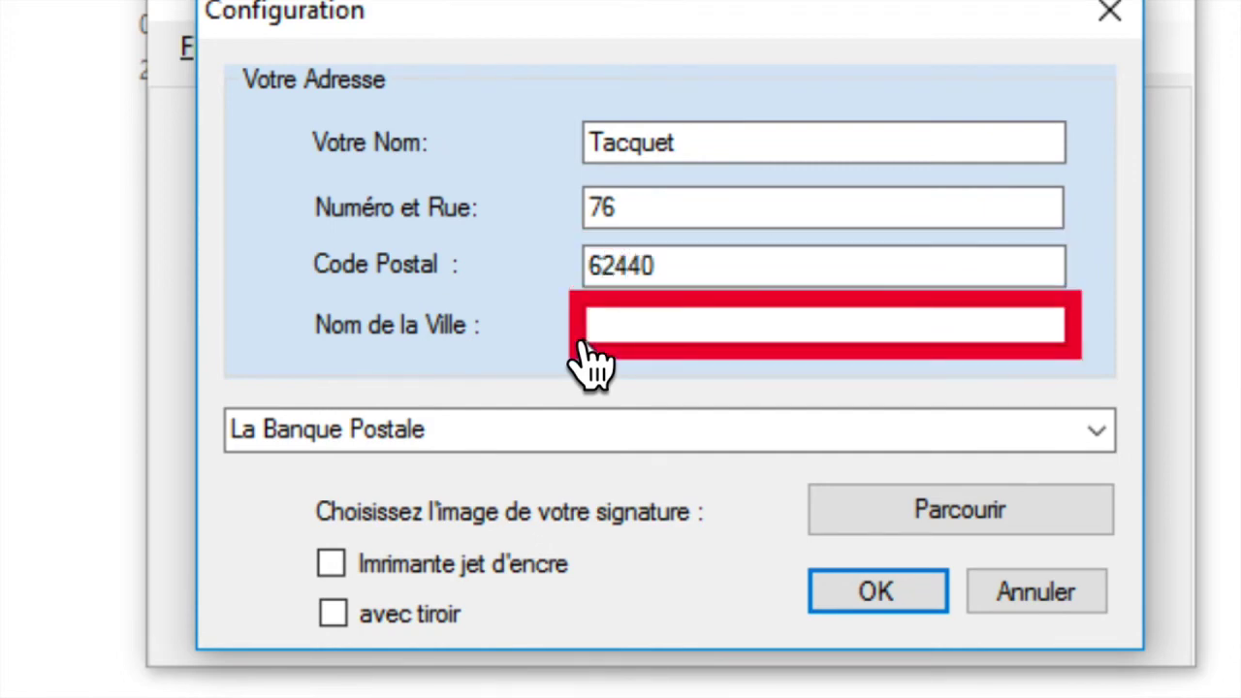
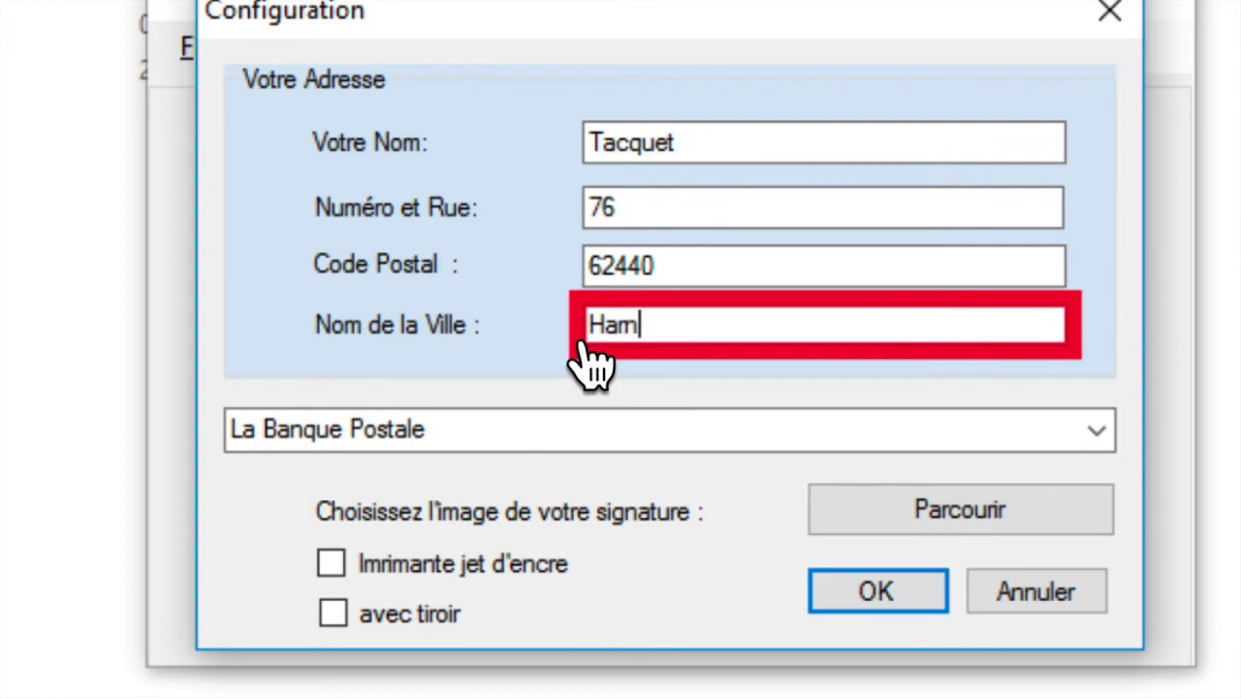
key(Tab)
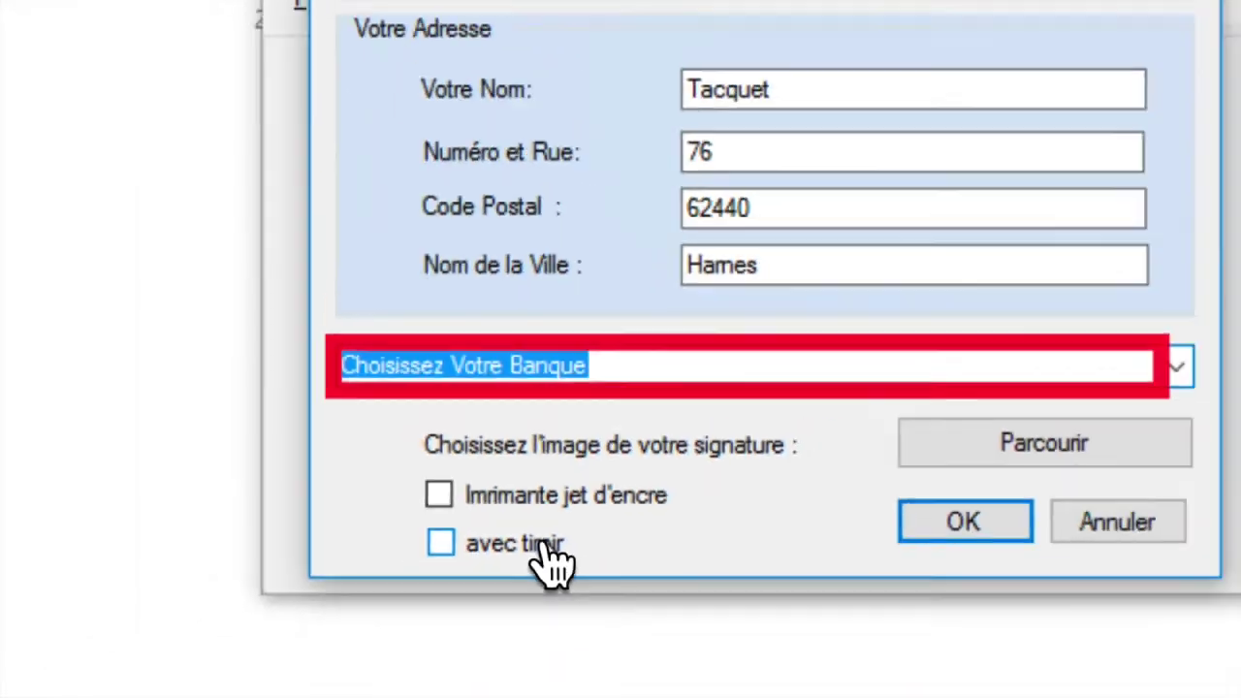
Step: Leave the inkjet printer option unticked and save the configuration with OK
click(241, 407)
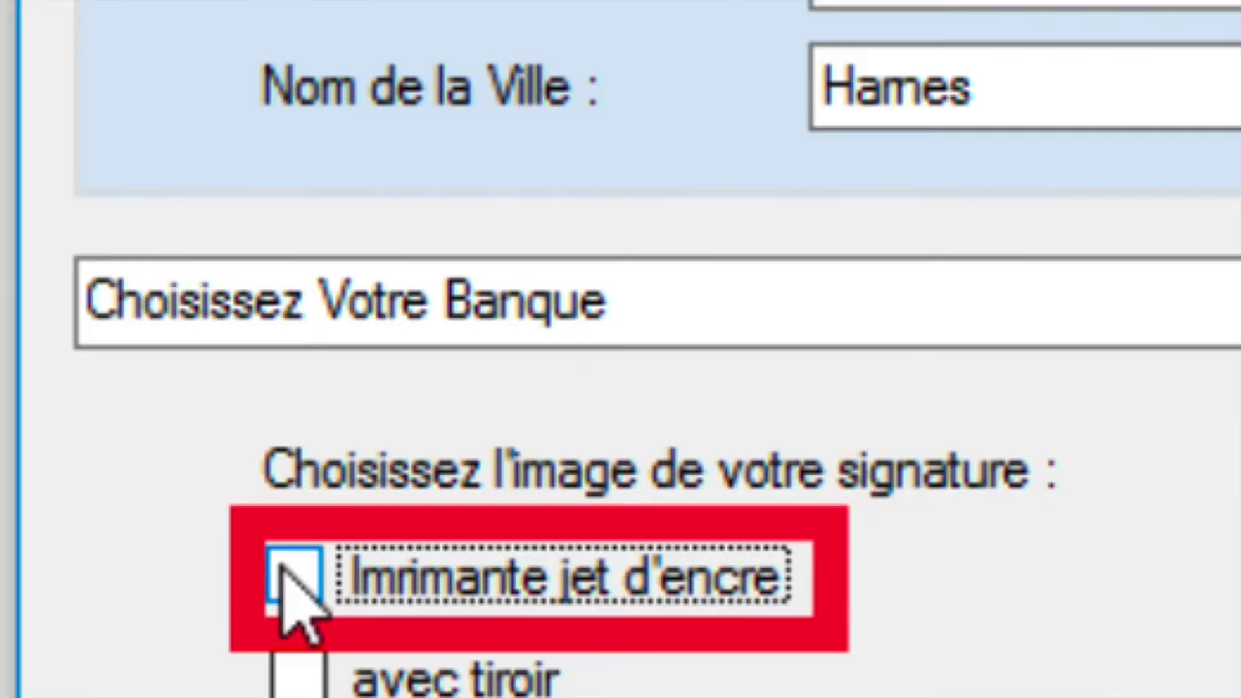
click(294, 578)
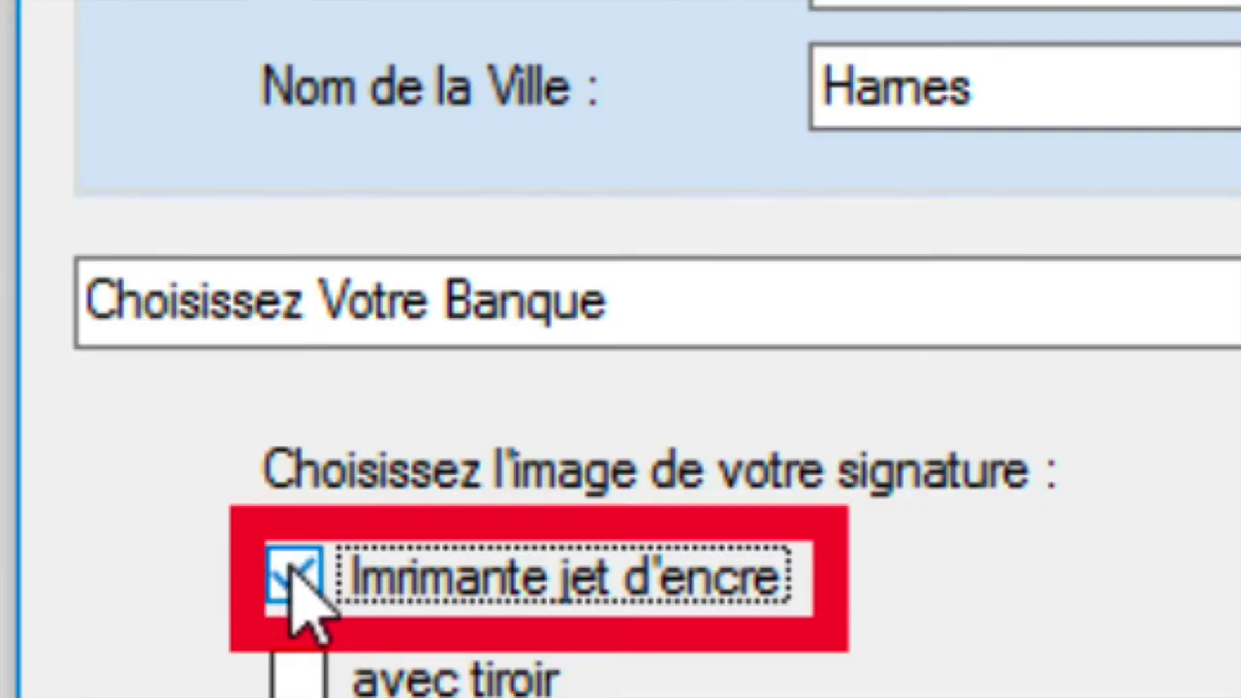
click(465, 585)
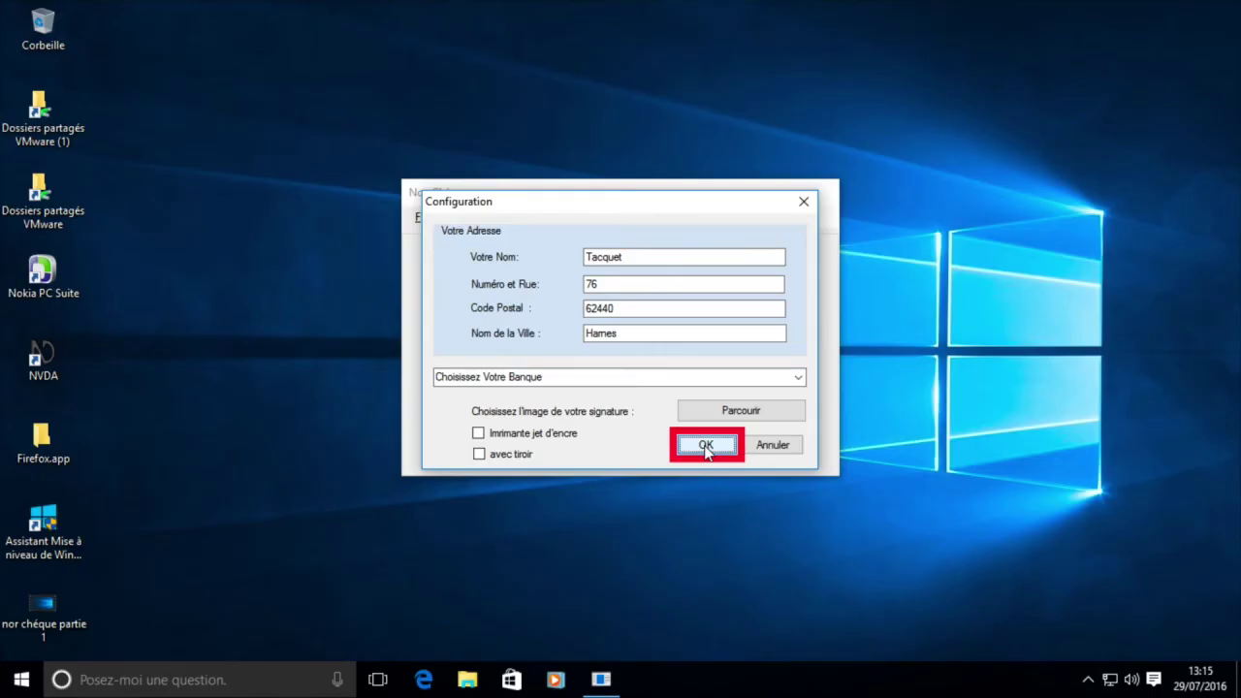
click(706, 445)
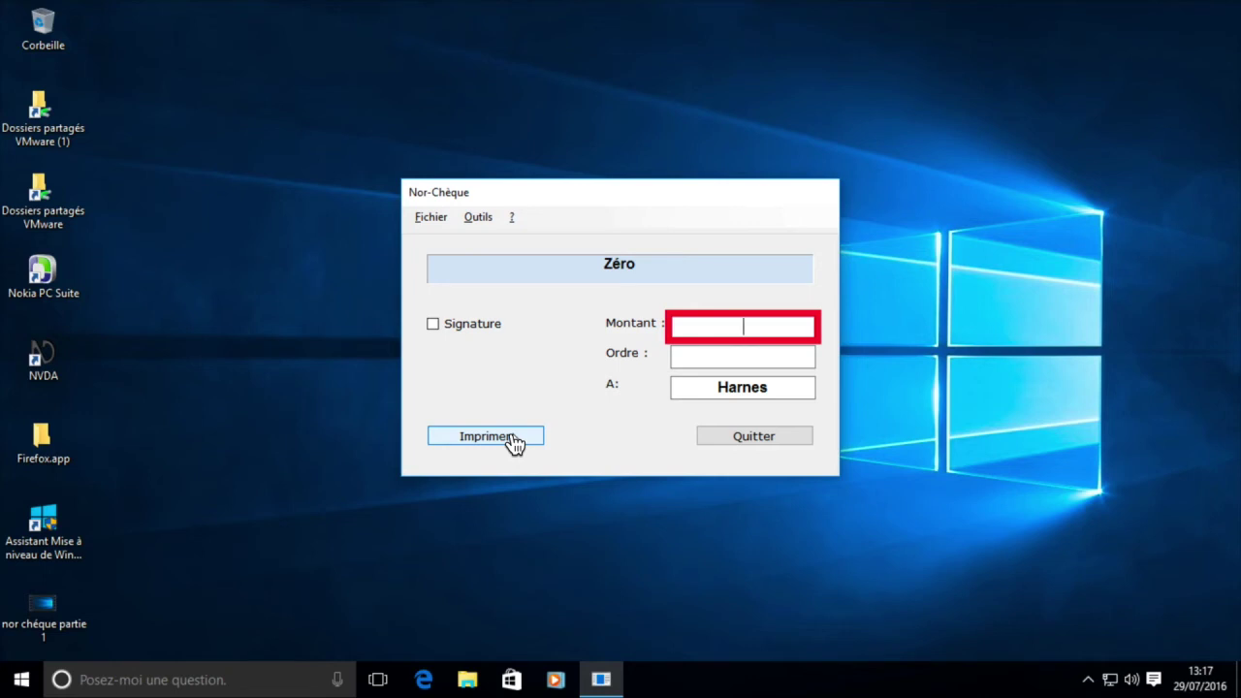
Step: Fill in the cheque for 150 euros payable to LECLERC
text(150)
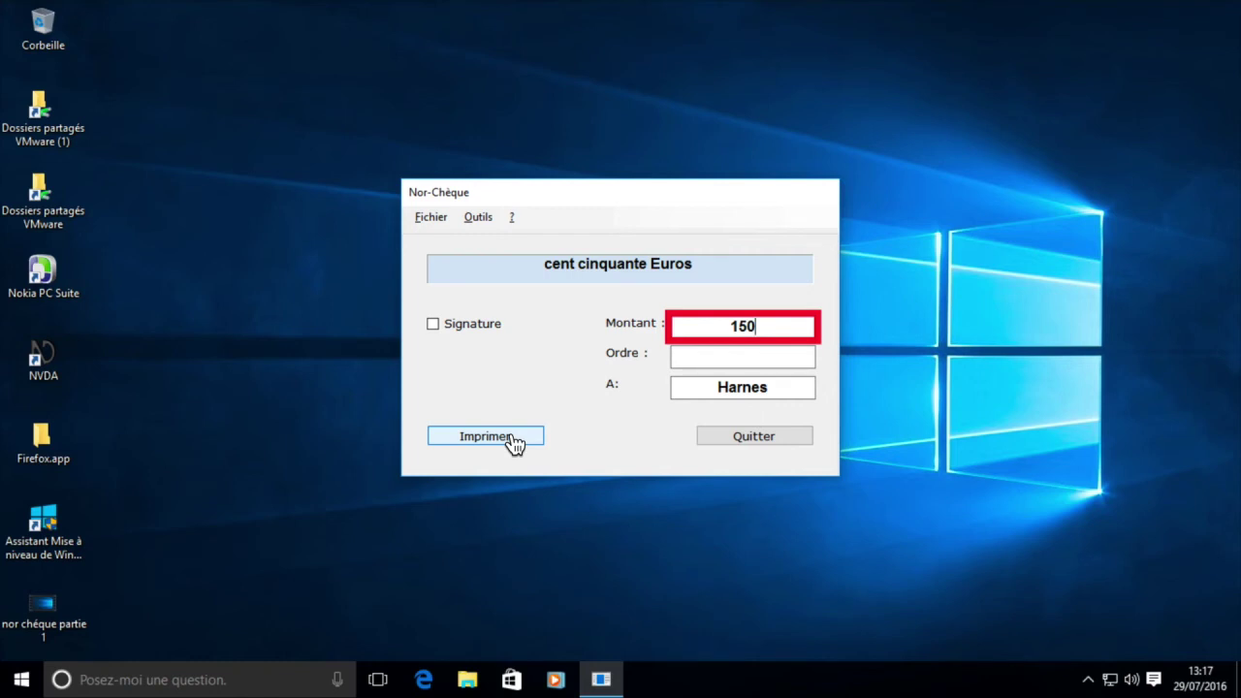
key(Tab)
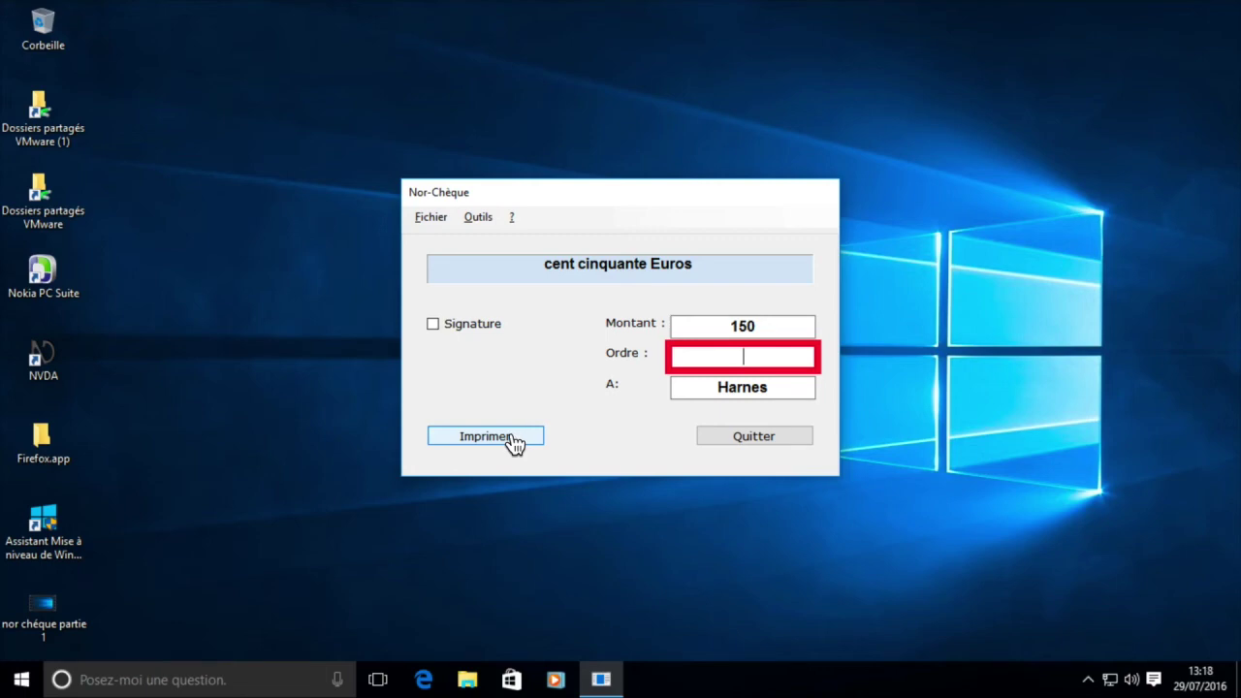
text(LECLERC)
key(Tab)
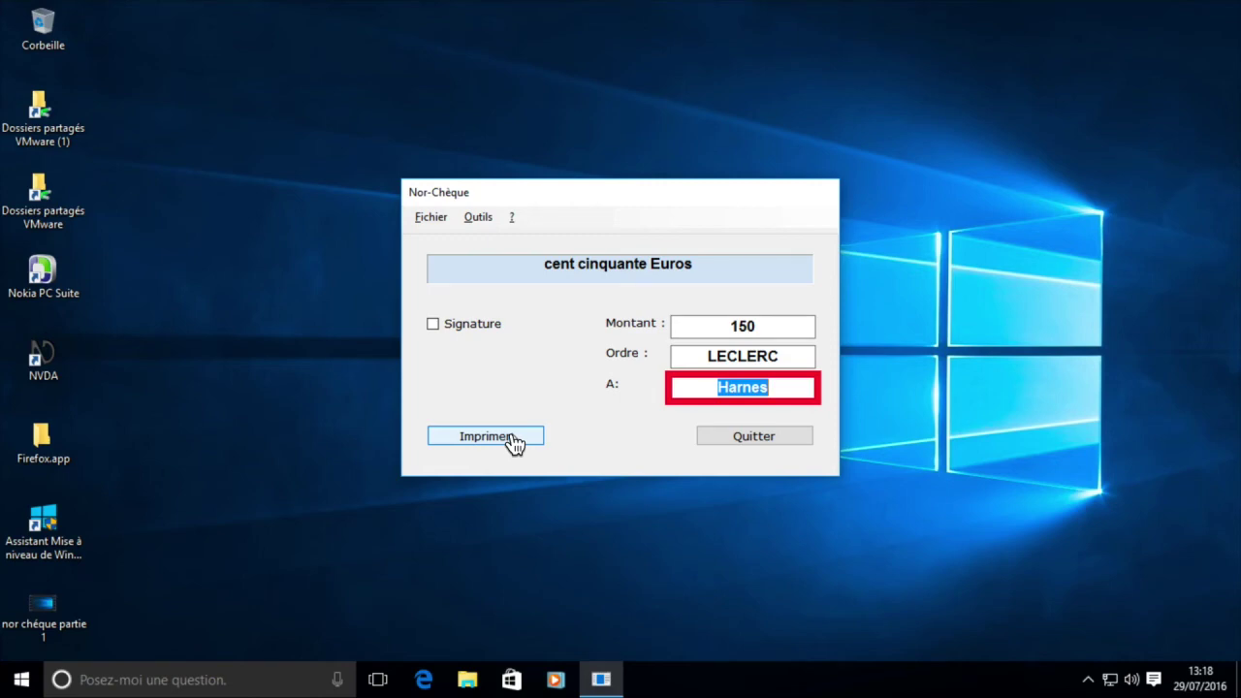
key(Tab)
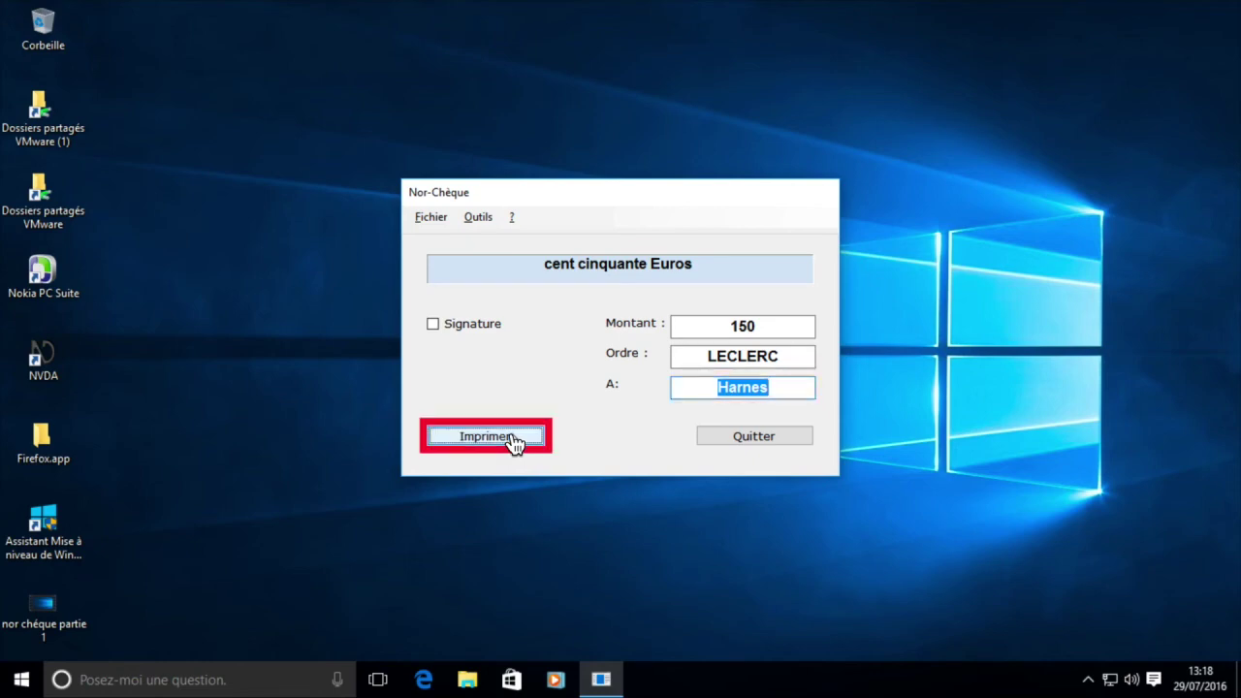